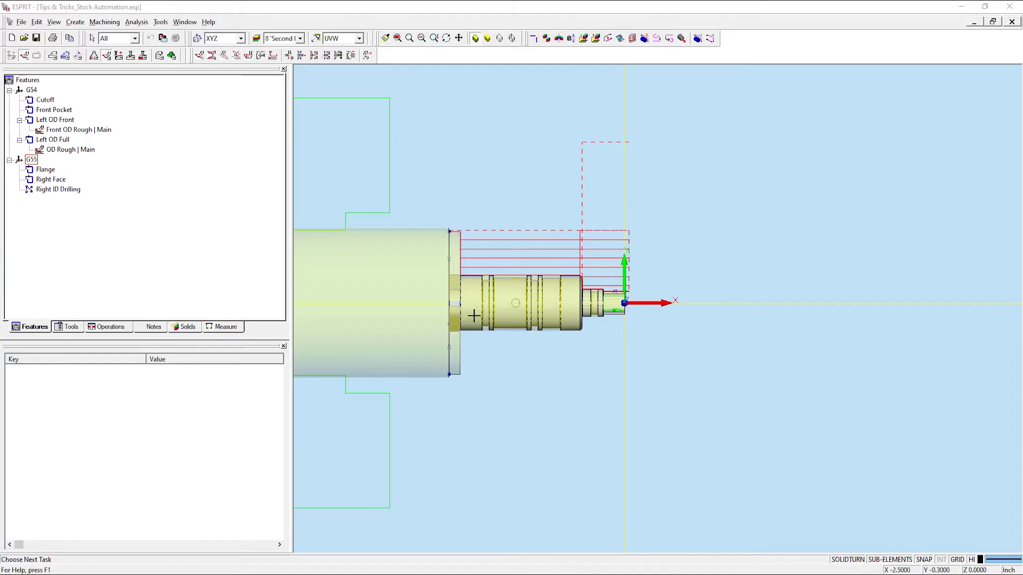
# - Review Left OD Front, Left OD Full and their Front OD Rough and OD Rough toolpaths, then simulate them
pyautogui.click(62, 121)
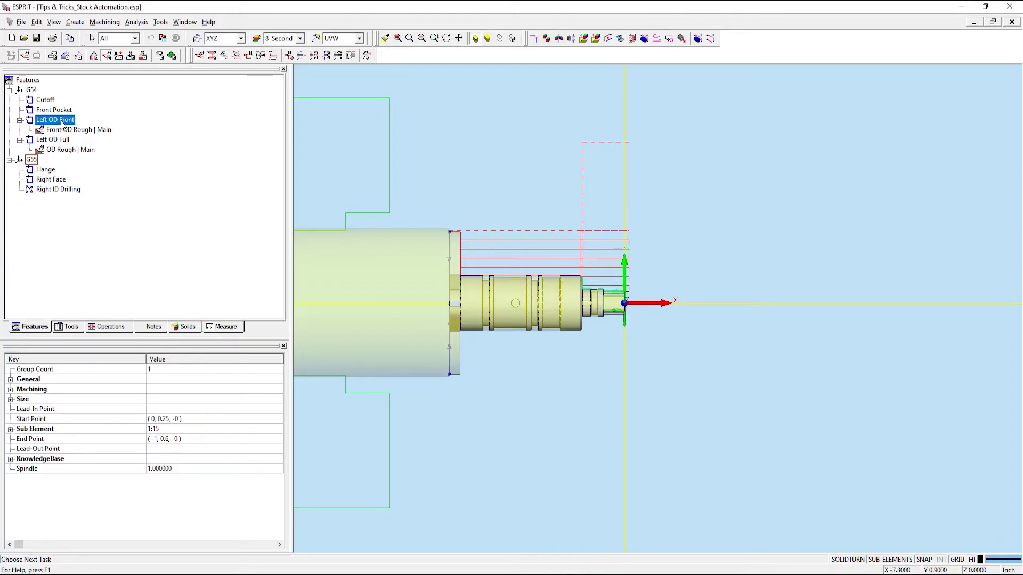
pyautogui.scroll(2, 607, 276)
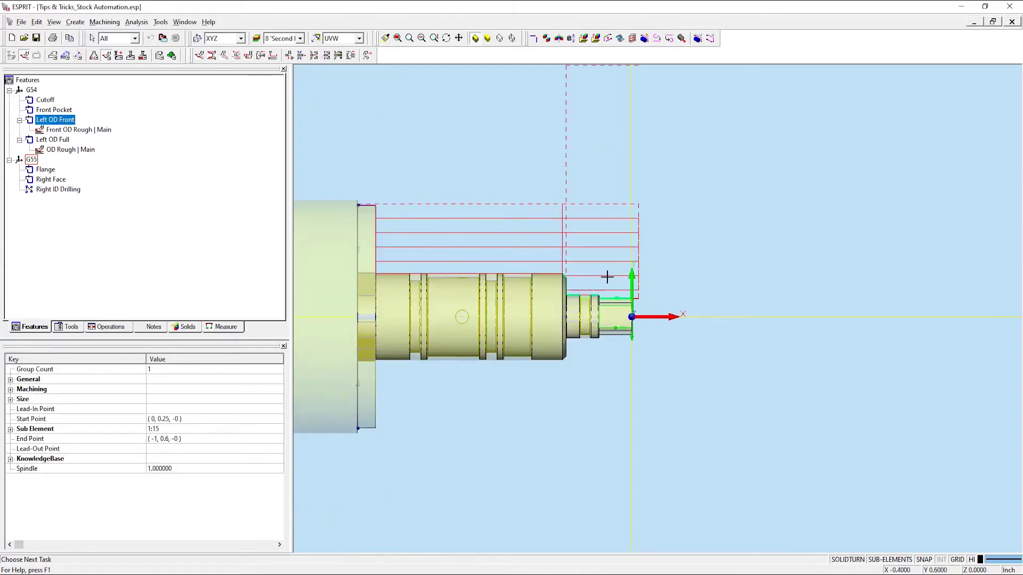
pyautogui.click(52, 140)
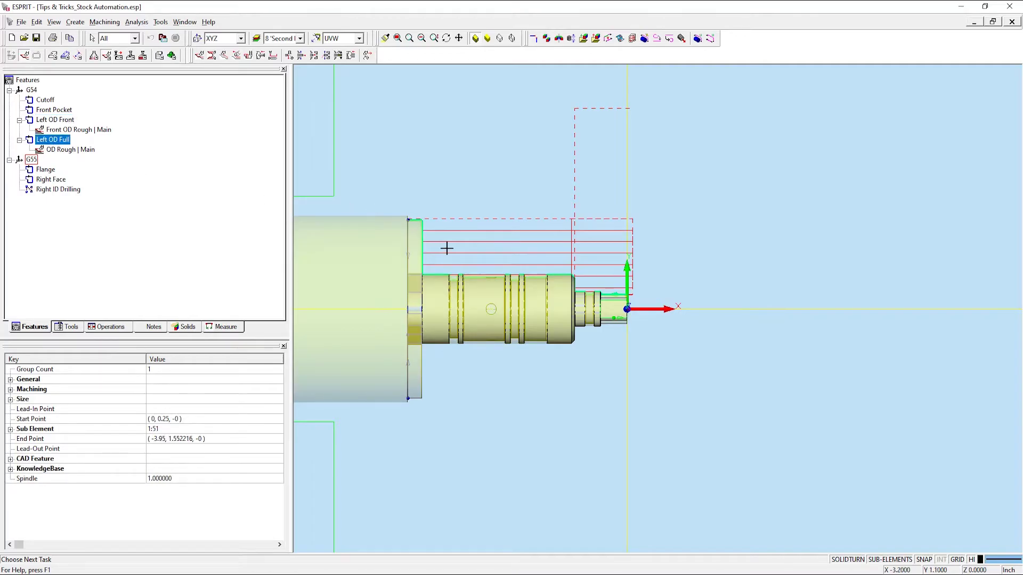
pyautogui.click(83, 131)
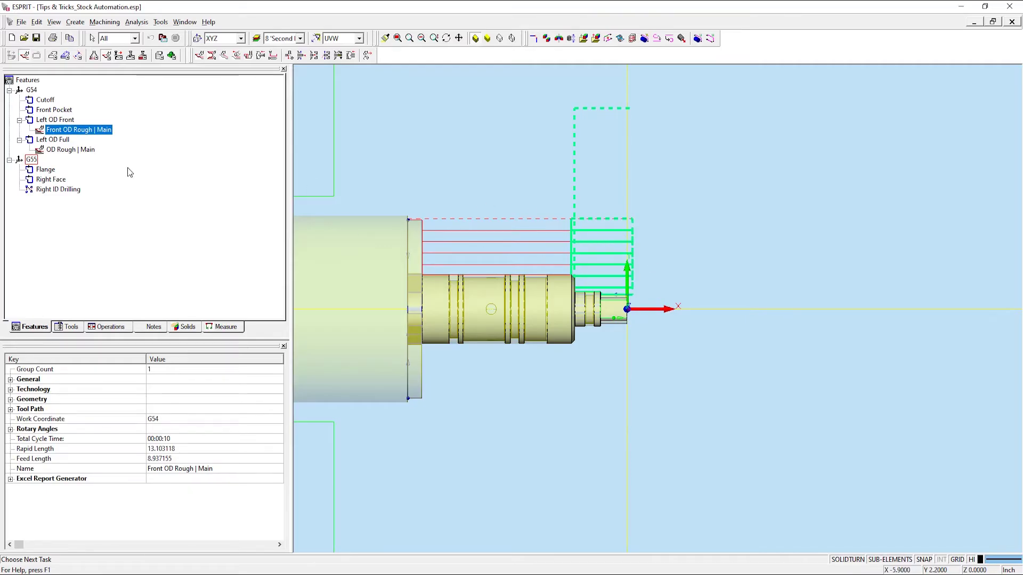
pyautogui.click(86, 150)
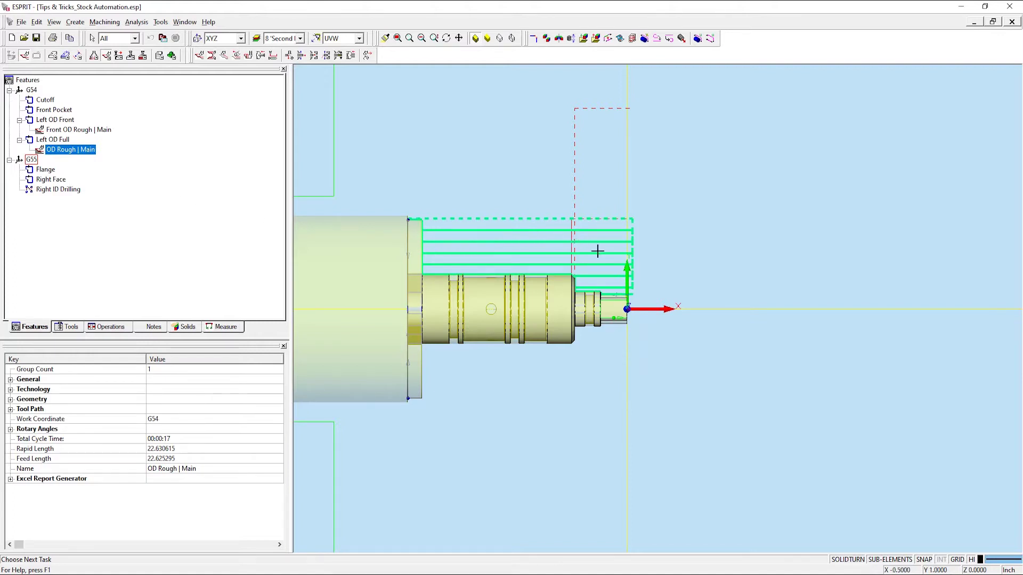
pyautogui.click(171, 56)
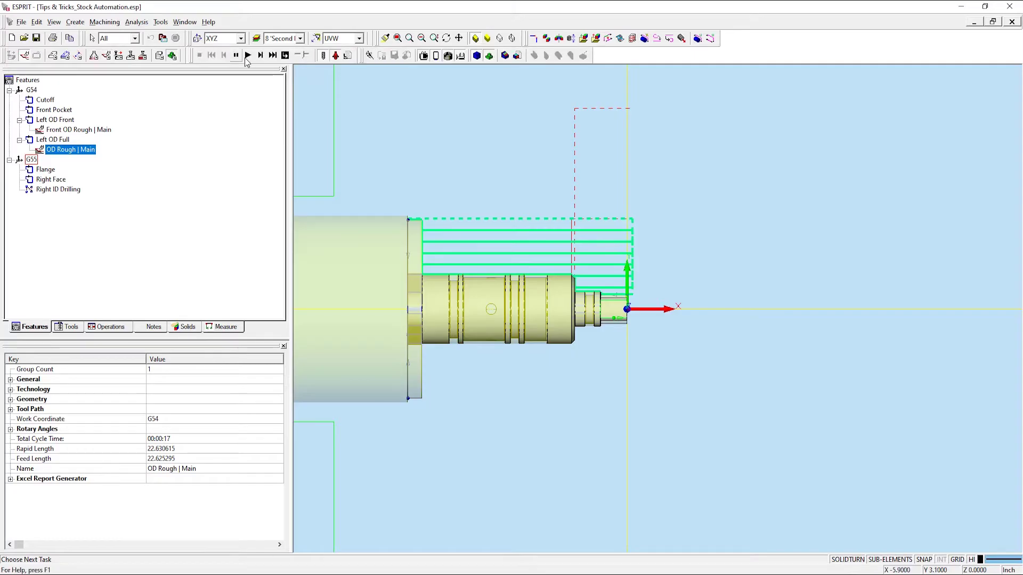
pyautogui.click(247, 55)
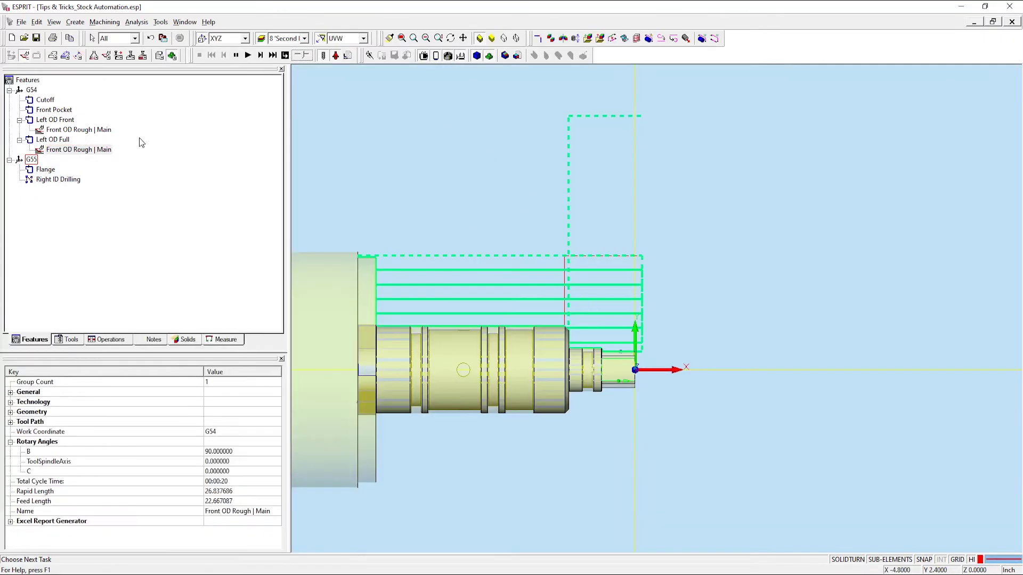
# - Change the second OD Rough operation's Stock Type from Diameter to Automation, then compare both roughing toolpaths
pyautogui.click(100, 153)
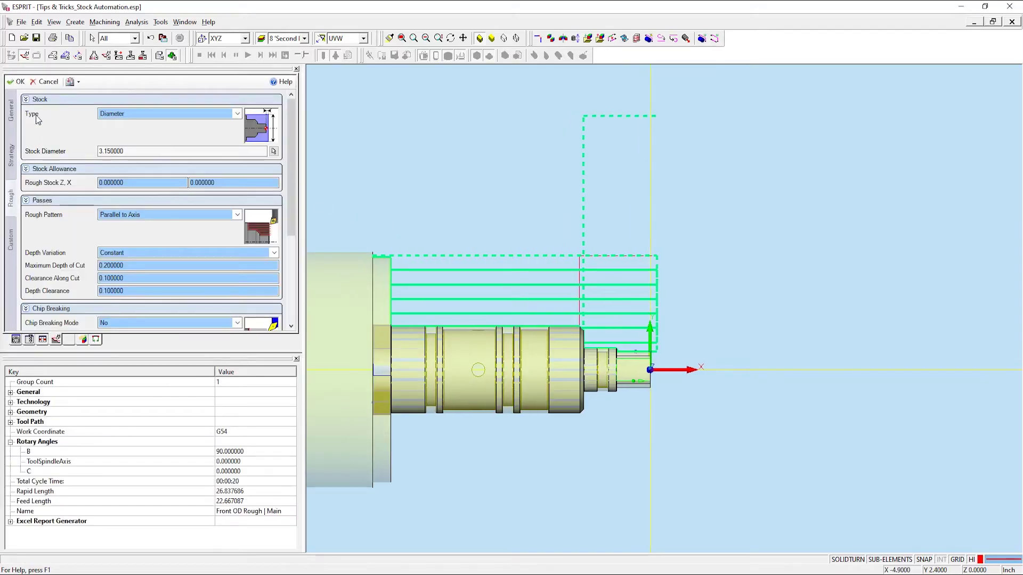
pyautogui.click(117, 114)
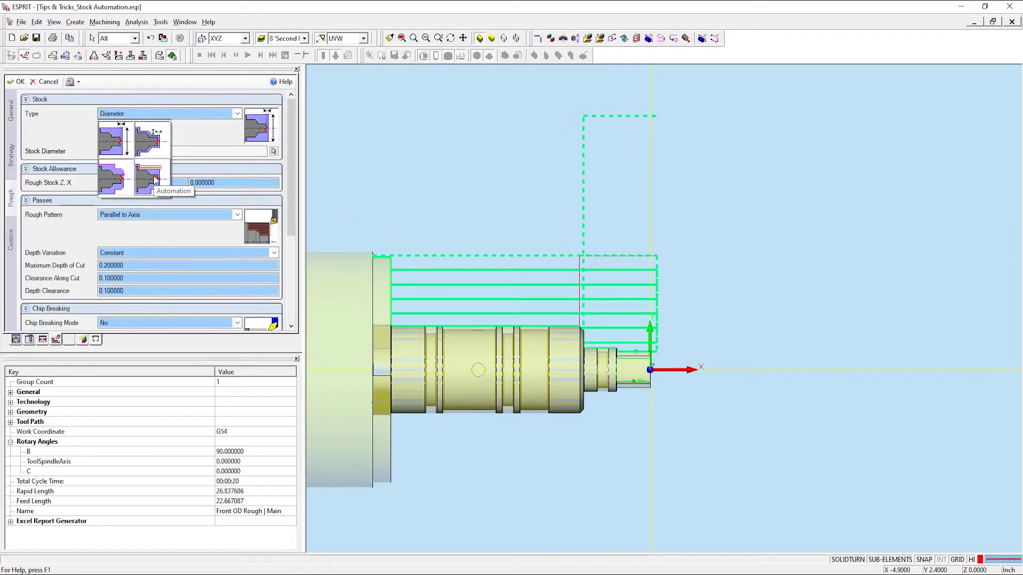
pyautogui.click(156, 180)
pyautogui.click(17, 81)
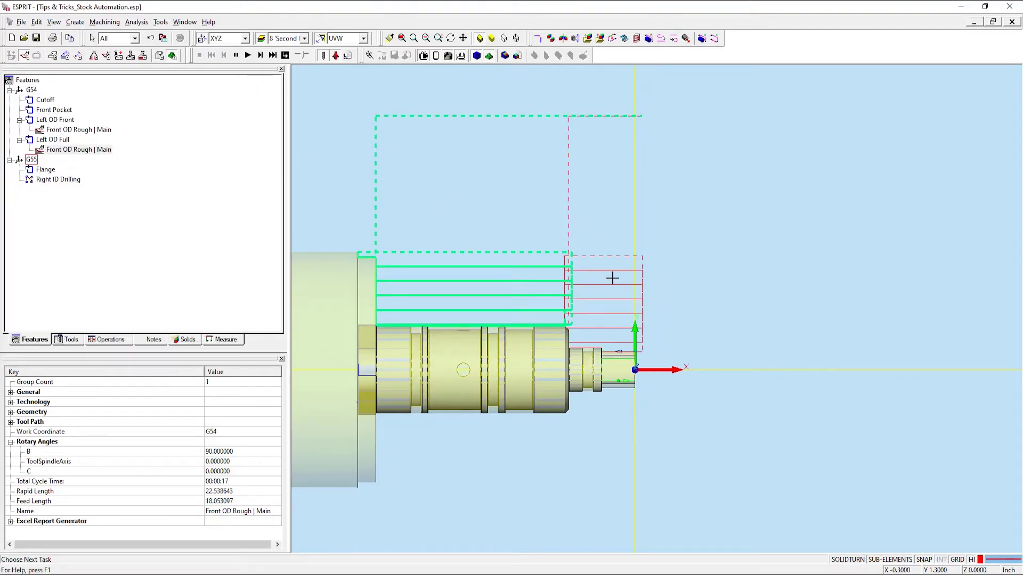
pyautogui.click(107, 131)
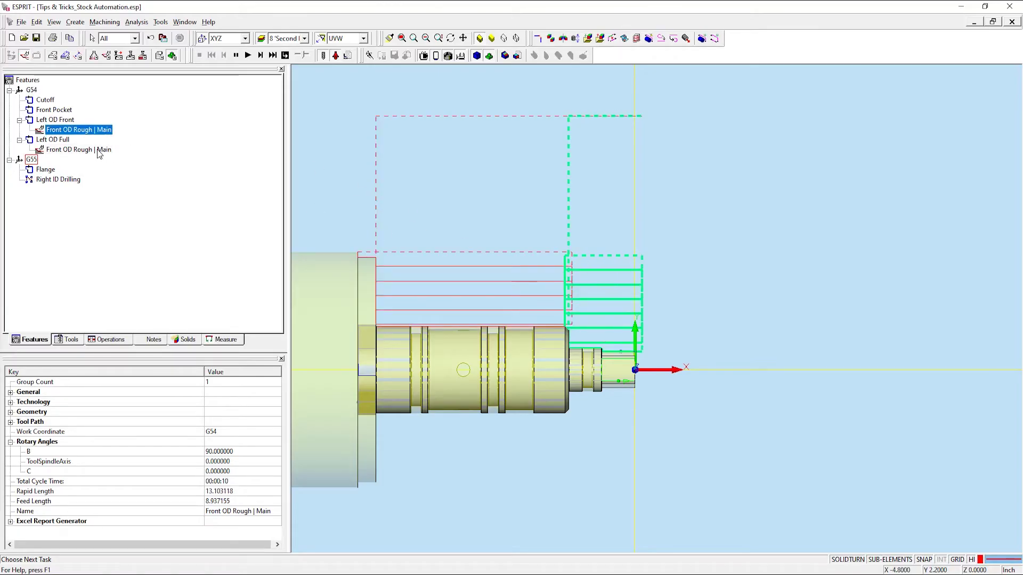
pyautogui.click(98, 151)
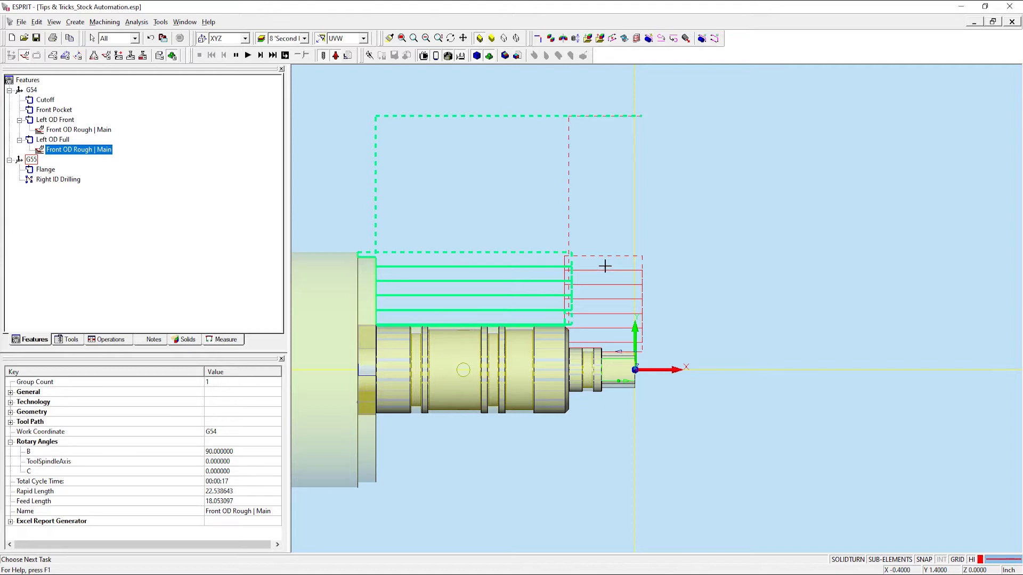
# - Run the simulation through the roughing and Front Pocket pocketing operations, then stop it
pyautogui.click(248, 56)
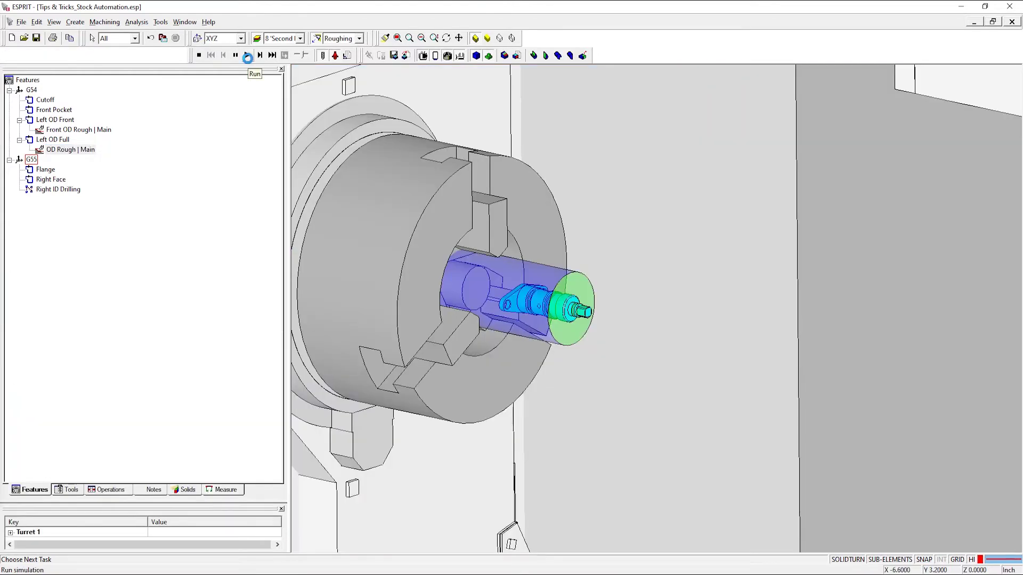
pyautogui.click(247, 56)
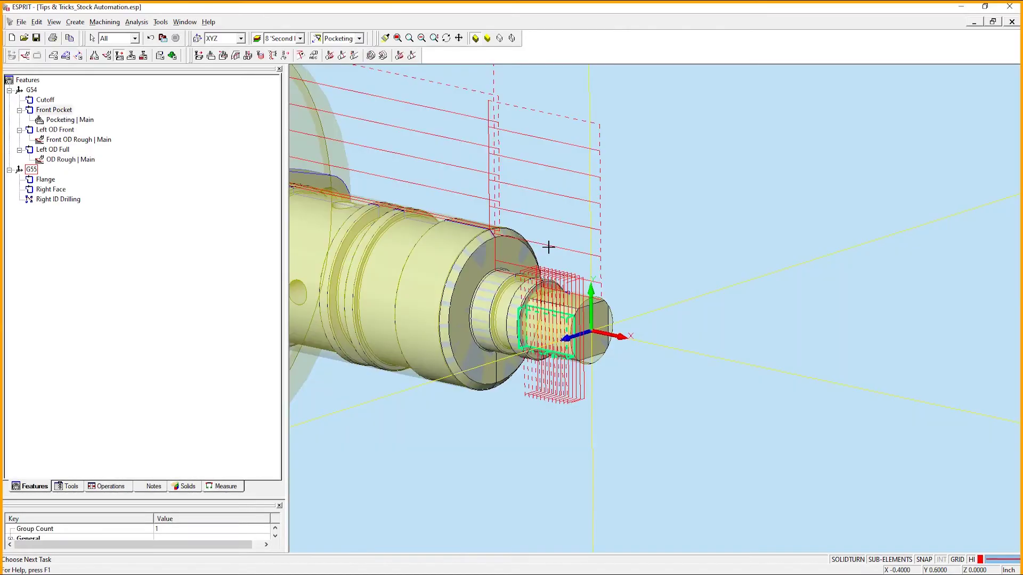
pyautogui.scroll(2, 548, 247)
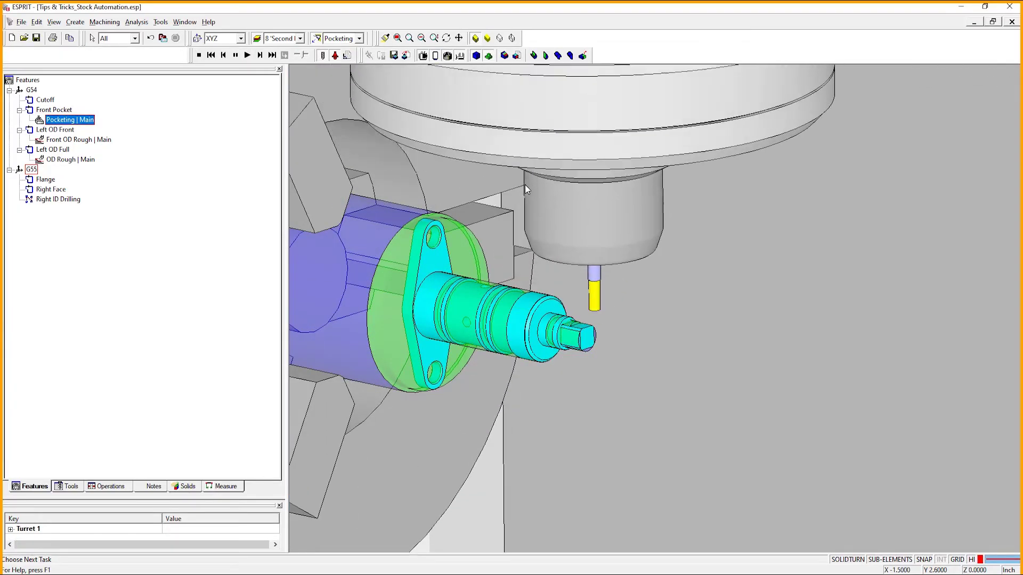
pyautogui.click(200, 55)
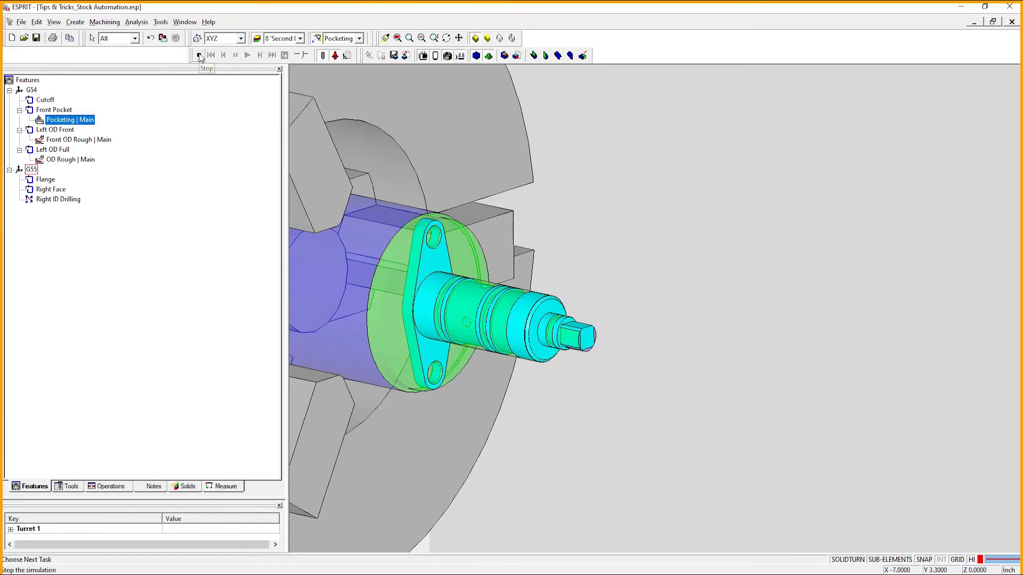
# - Set Stock Automation to Yes for the Front Pocket's Pocketing | Main operation and regenerate its toolpath
pyautogui.click(200, 55)
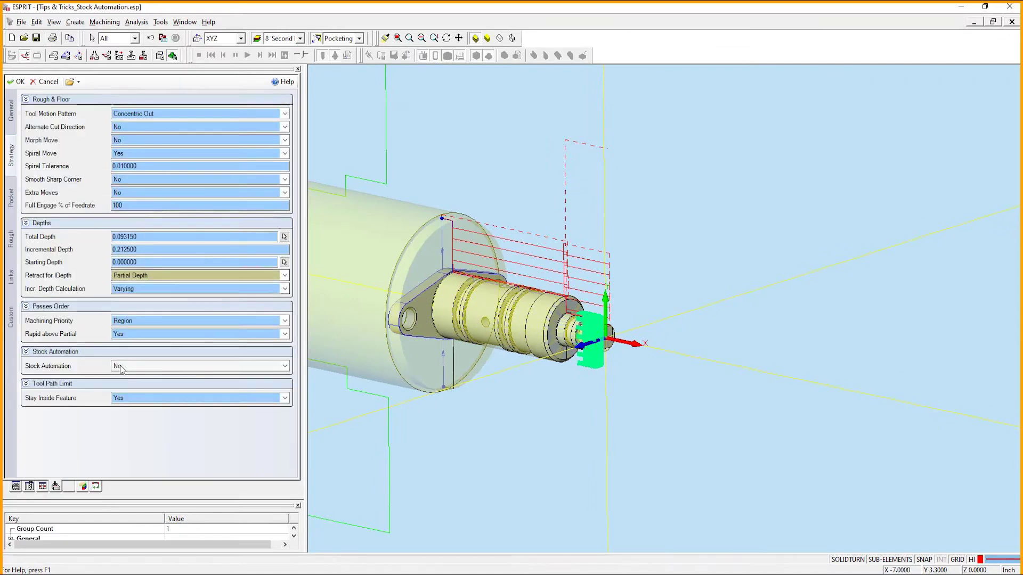
pyautogui.click(120, 366)
pyautogui.click(221, 394)
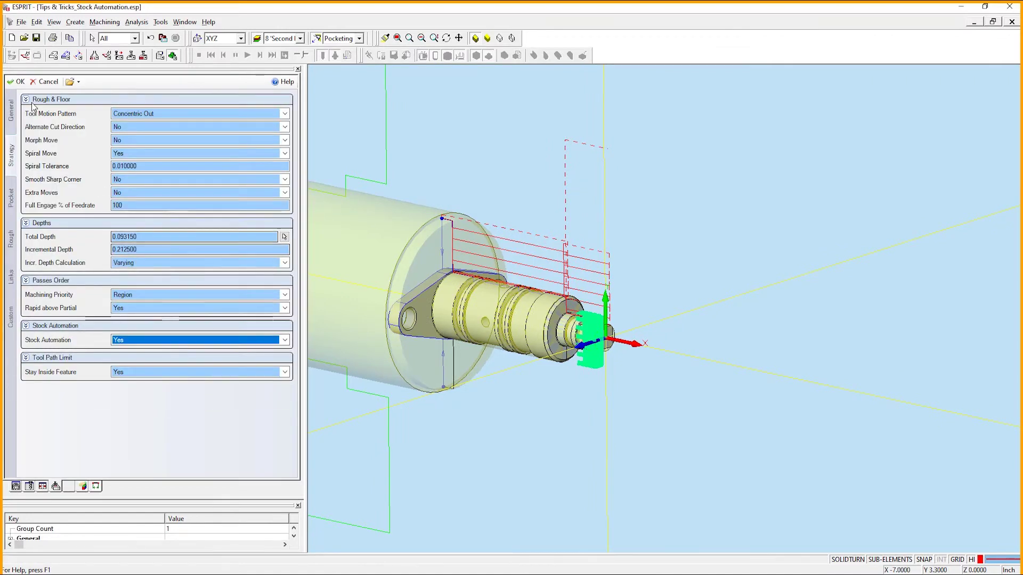
pyautogui.click(17, 81)
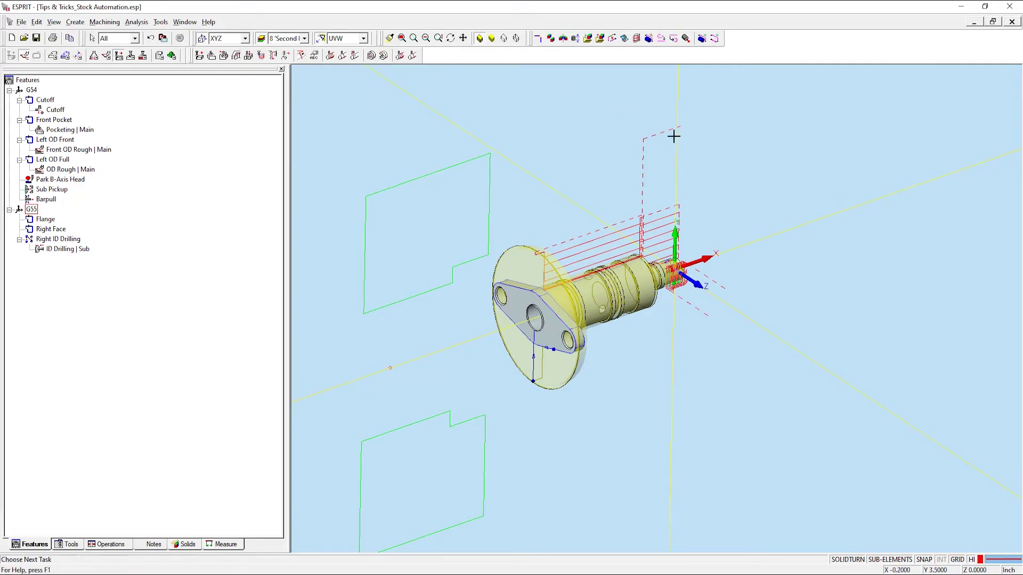
# - Create a Rotary Face Contouring operation on the Flange feature with default settings and inspect Rotary Contouring | Sub
pyautogui.click(52, 220)
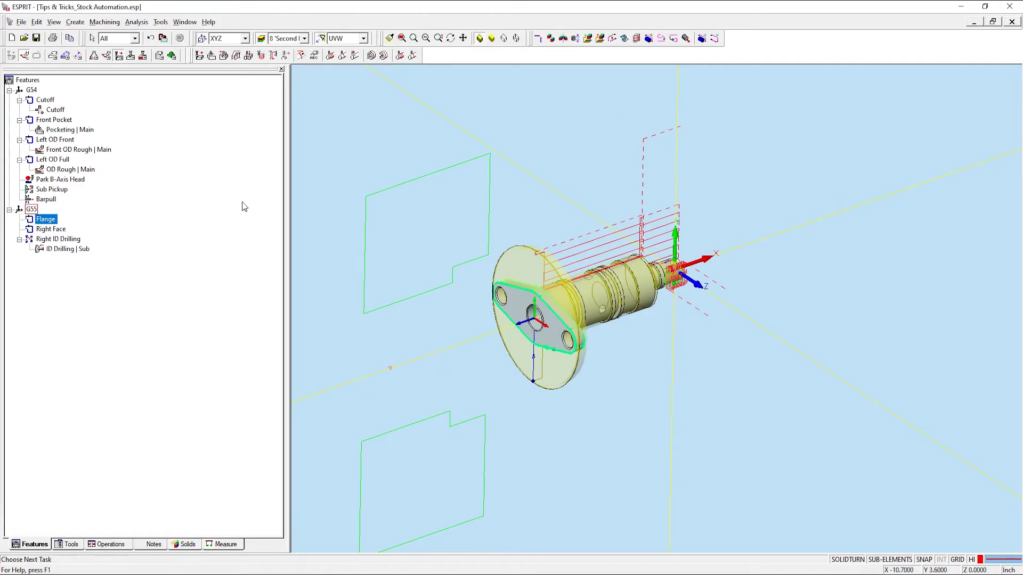
pyautogui.click(383, 55)
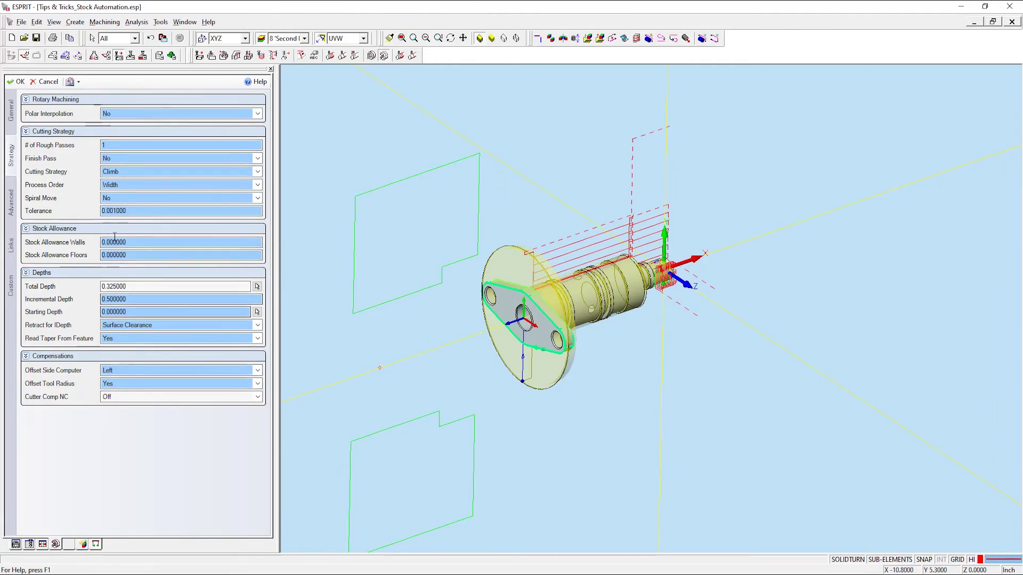
pyautogui.click(14, 84)
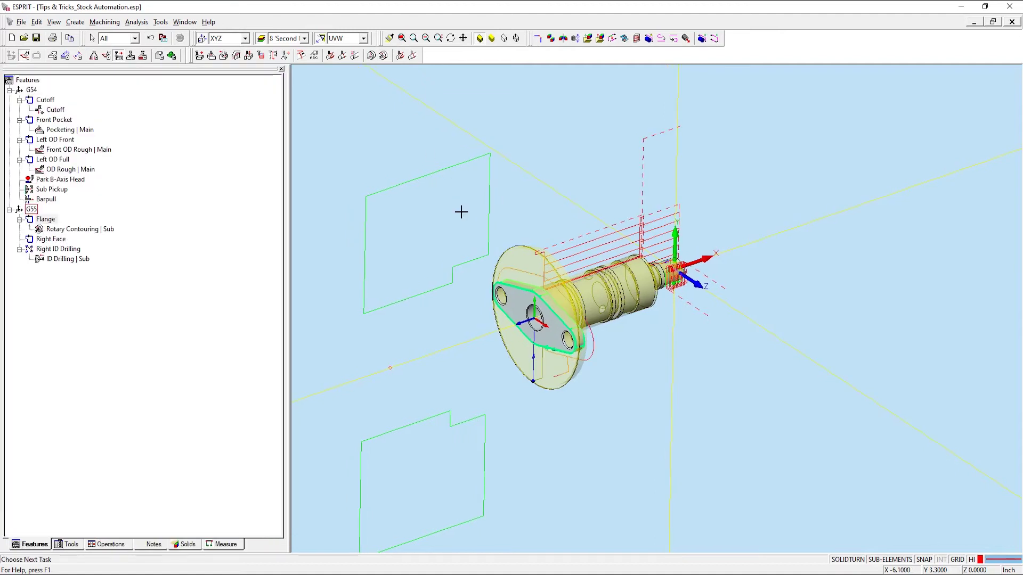
pyautogui.click(92, 230)
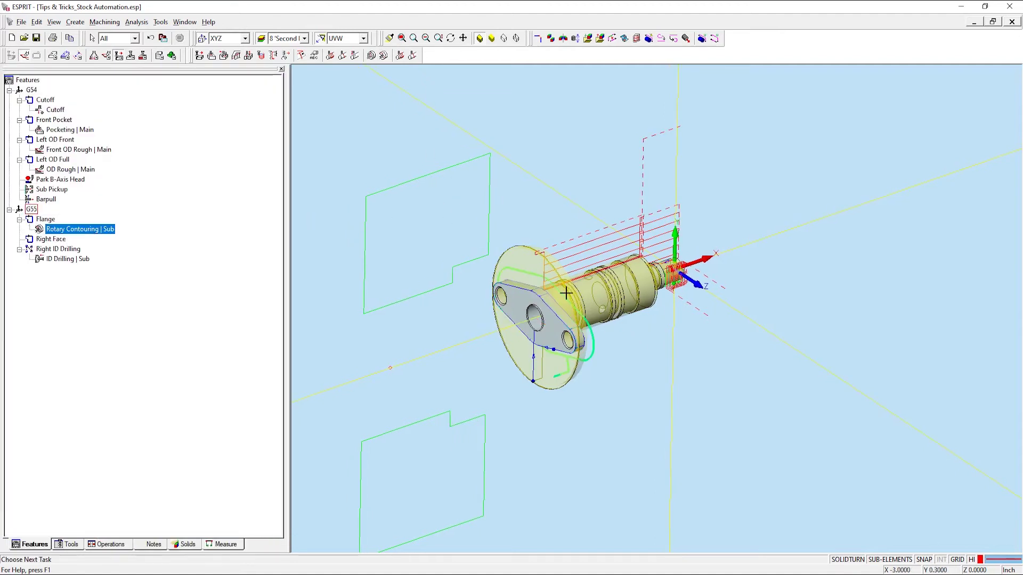
pyautogui.scroll(2, 474, 229)
pyautogui.scroll(-2, 558, 327)
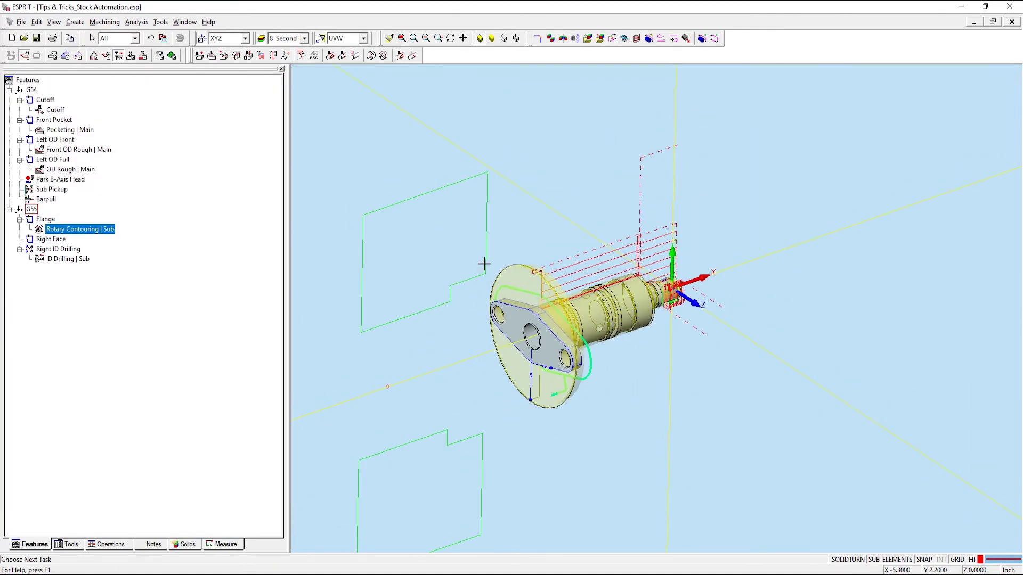
pyautogui.scroll(2, 555, 309)
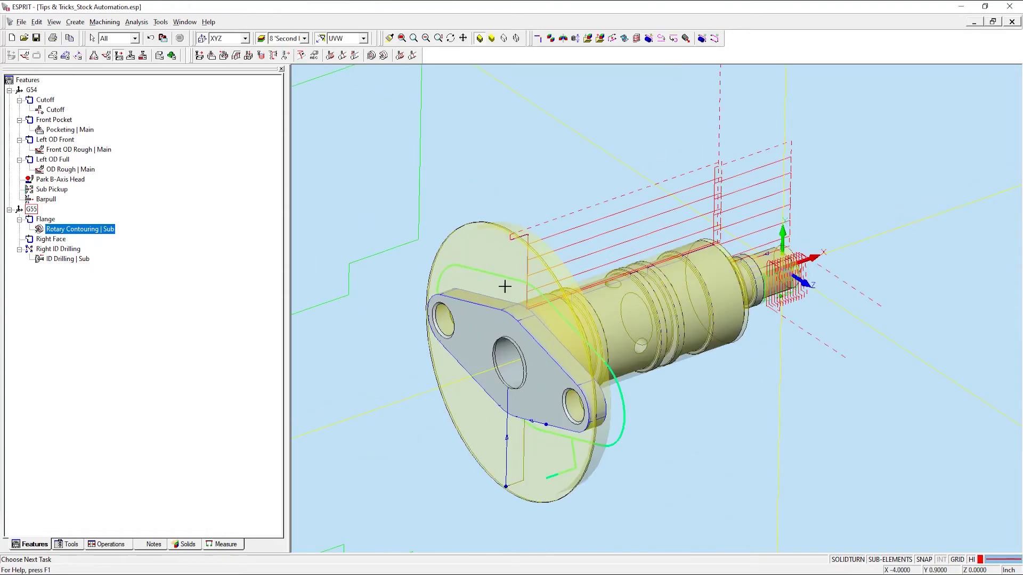
pyautogui.scroll(-2, 513, 285)
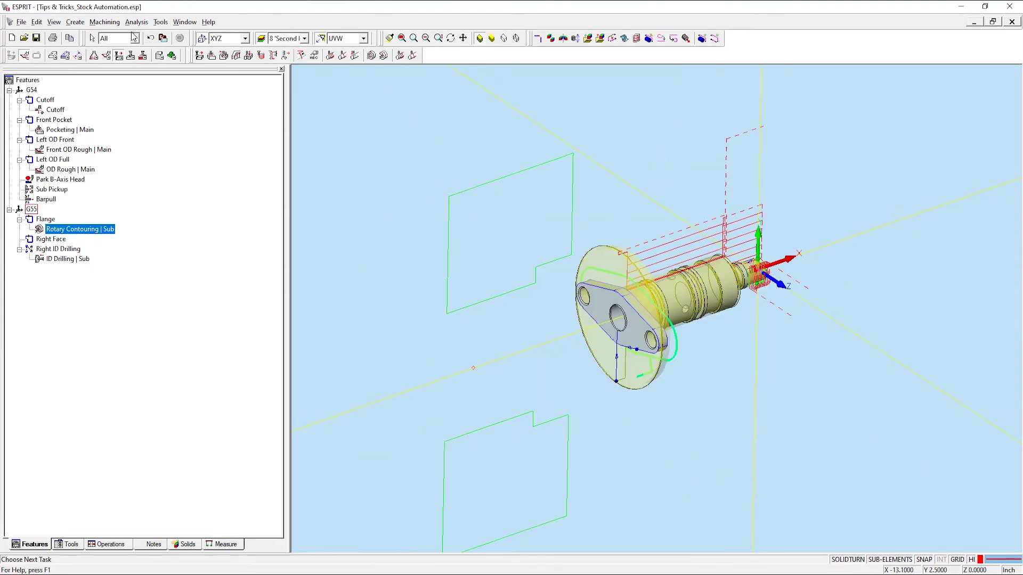
# - Show the Properties pane for the Rotary Contouring | Sub operation and enlarge it
pyautogui.click(54, 22)
pyautogui.click(105, 22)
pyautogui.moveTo(54, 22)
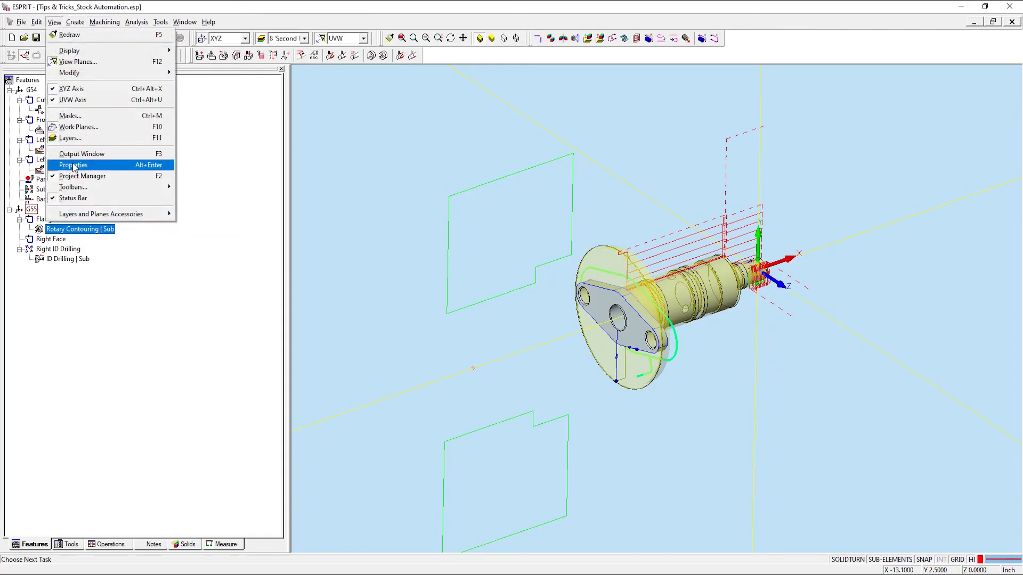
pyautogui.click(75, 165)
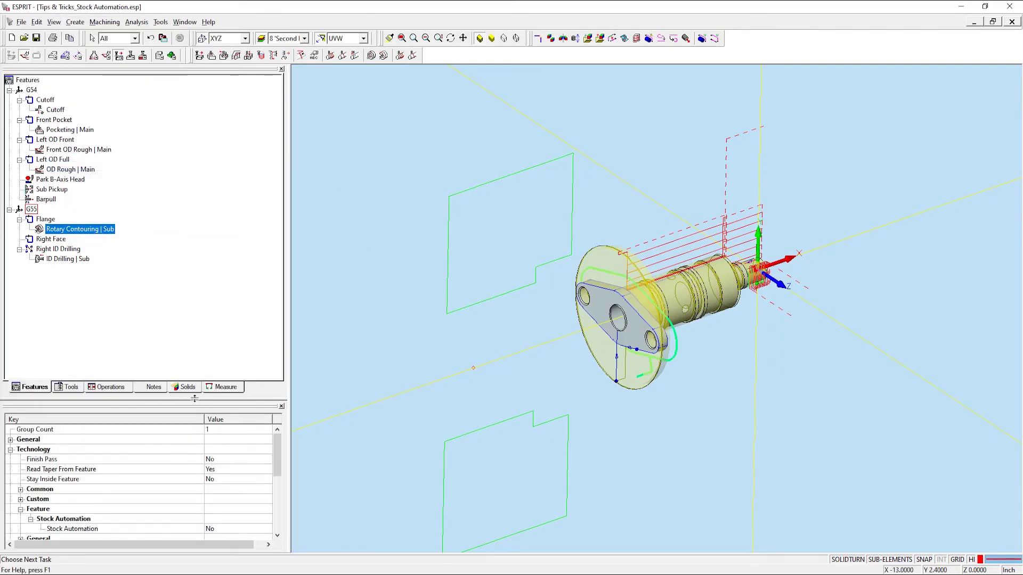
pyautogui.moveTo(195, 399); pyautogui.dragTo(194, 318)
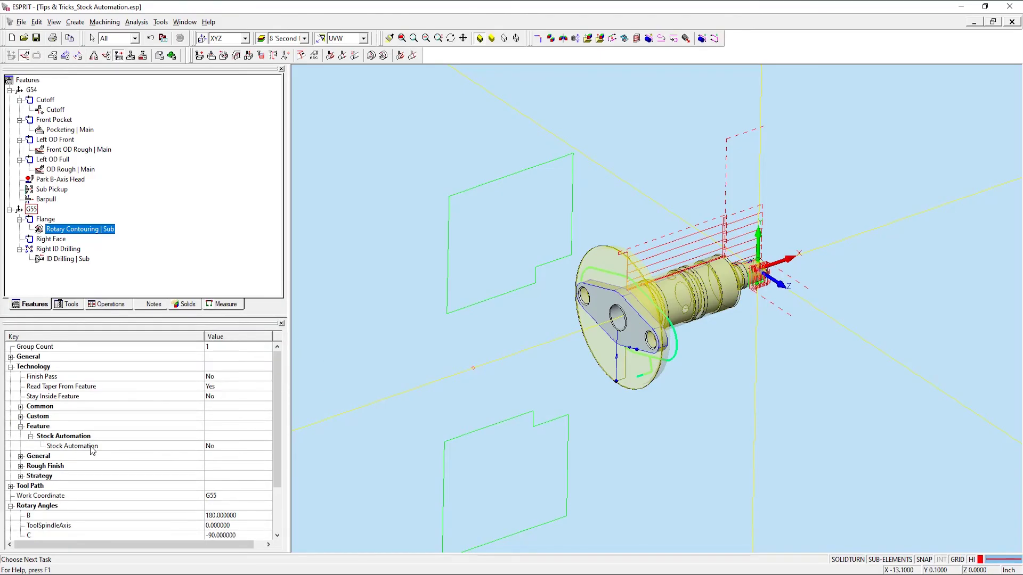
# - Set Feature > Stock Automation to Yes and check the regenerated contouring toolpath around the flange
pyautogui.click(229, 450)
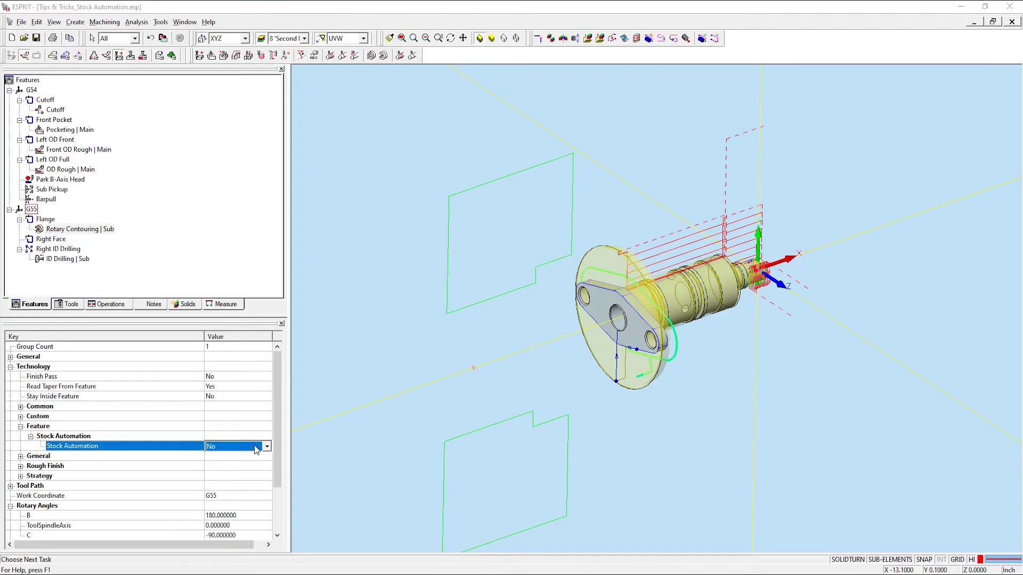
pyautogui.click(267, 446)
pyautogui.click(359, 458)
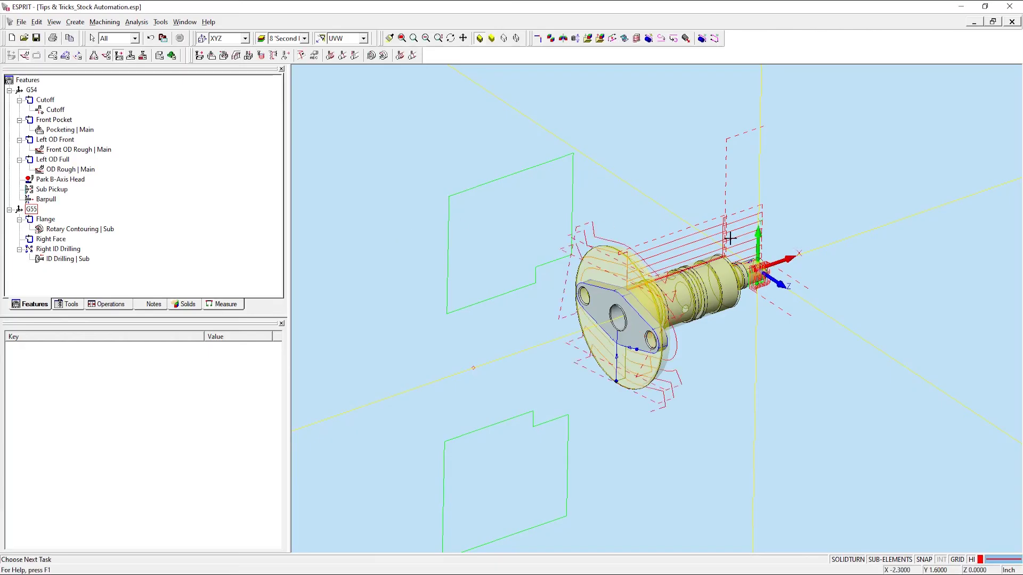
pyautogui.moveTo(824, 277); pyautogui.dragTo(748, 283, button='middle')
pyautogui.scroll(2, 747, 283)
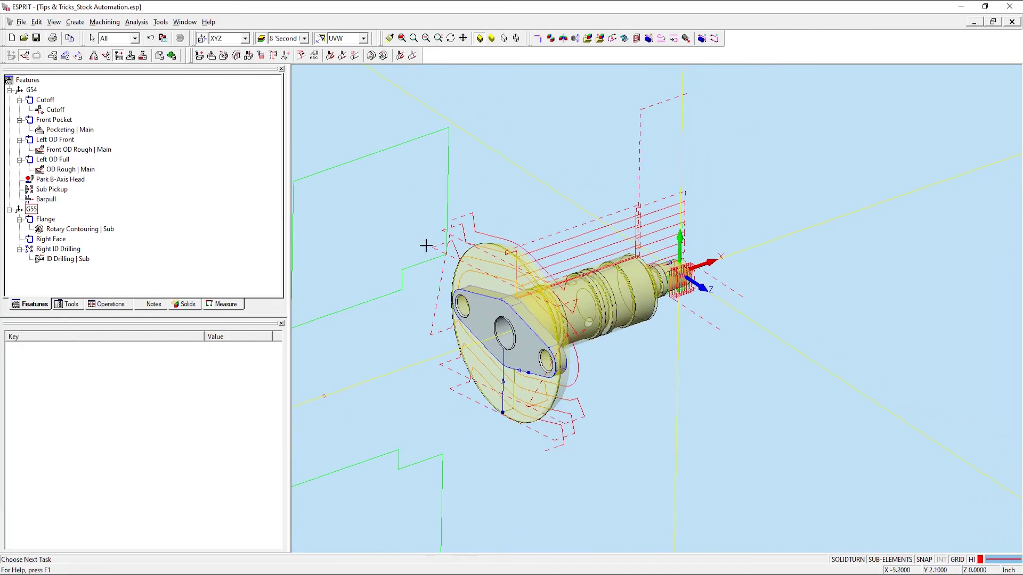
pyautogui.click(108, 229)
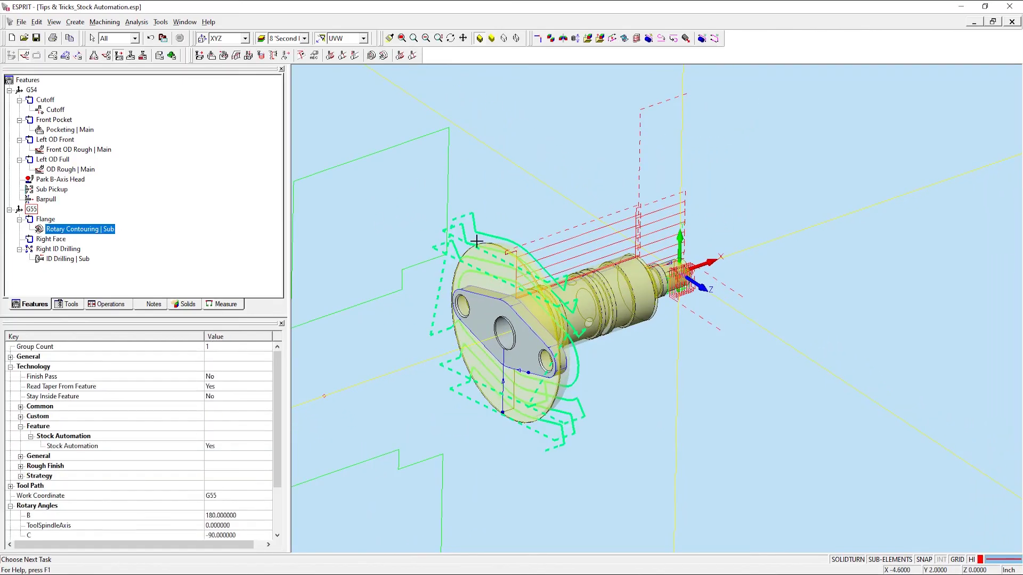